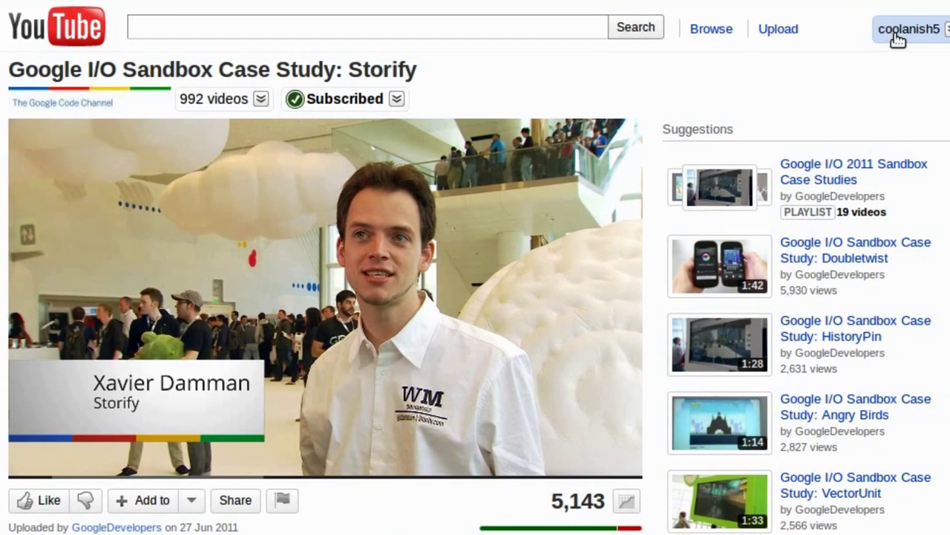
Step: In Playback Setup, choose 'I have a slow connection', turn off always-HD in full screen, and save
click(898, 37)
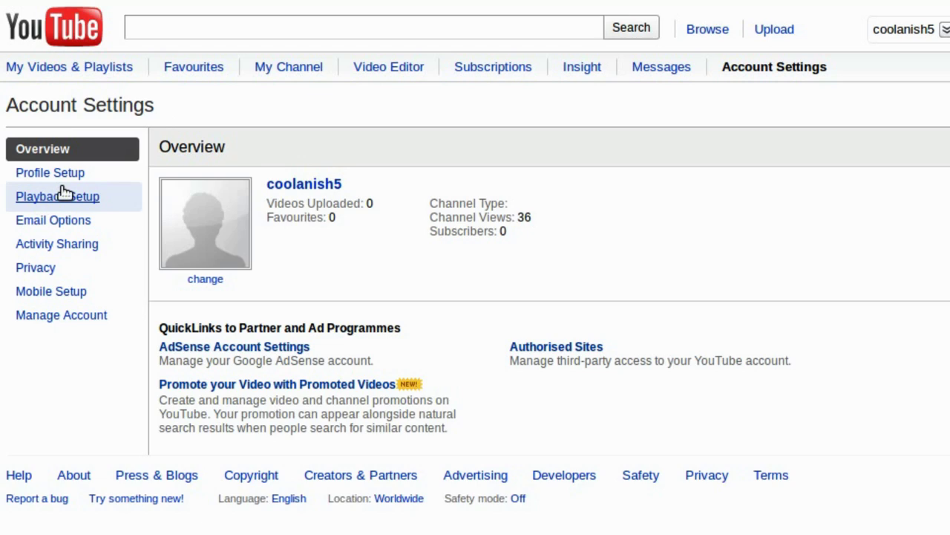
click(63, 193)
click(178, 236)
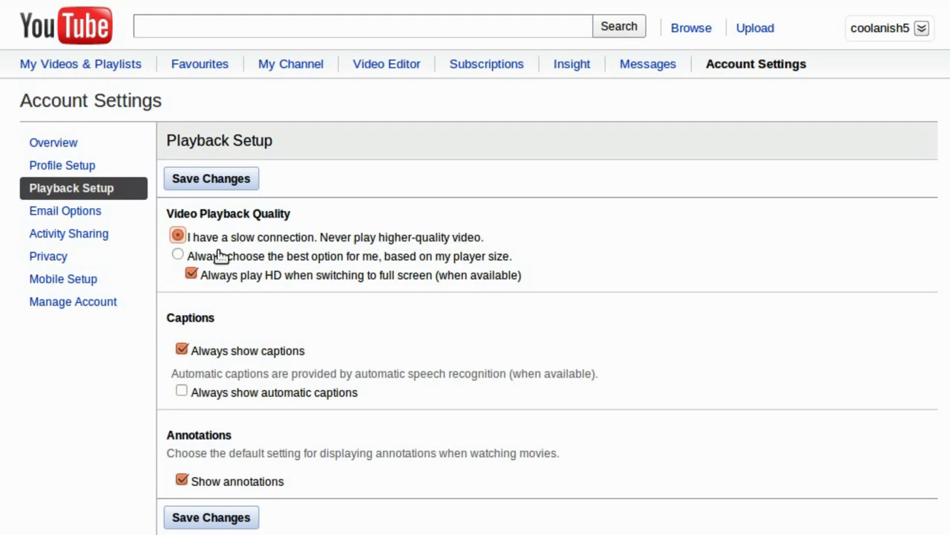
click(191, 275)
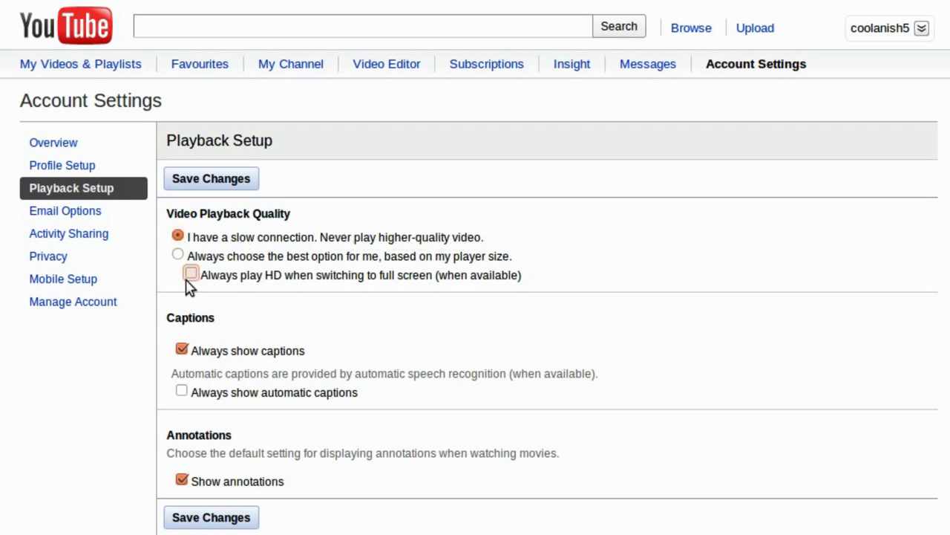
click(233, 518)
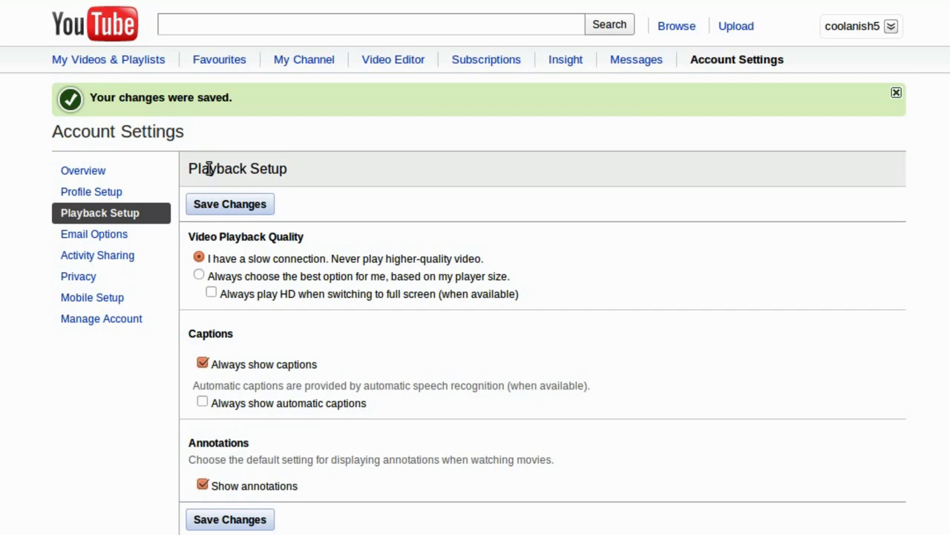
Step: Go through Favourites to the viewing history and open the Update Ubuntu 10.04 tutorial video
click(219, 63)
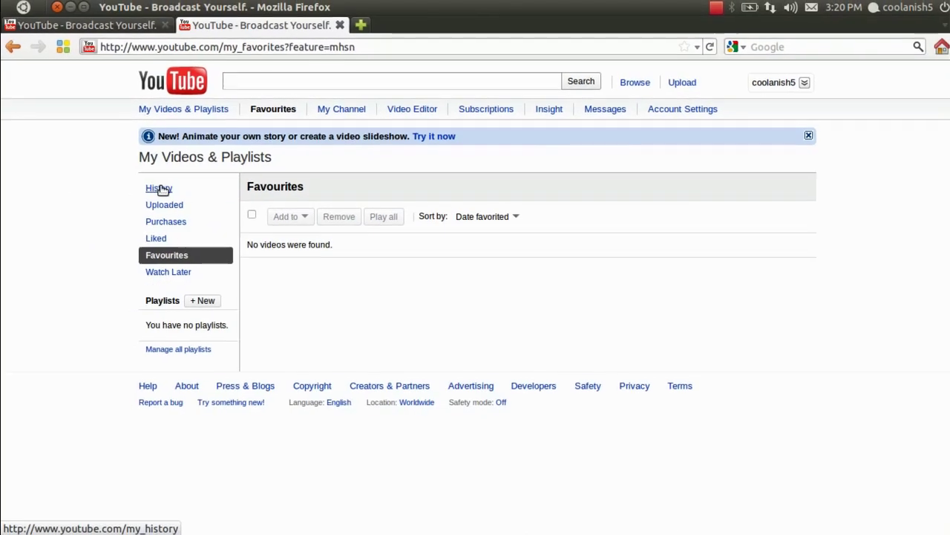
click(160, 189)
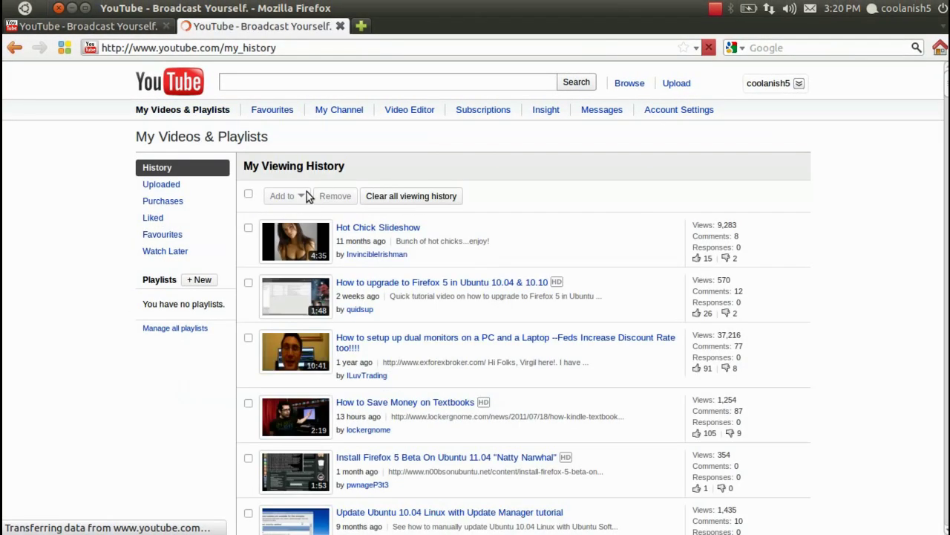
click(362, 228)
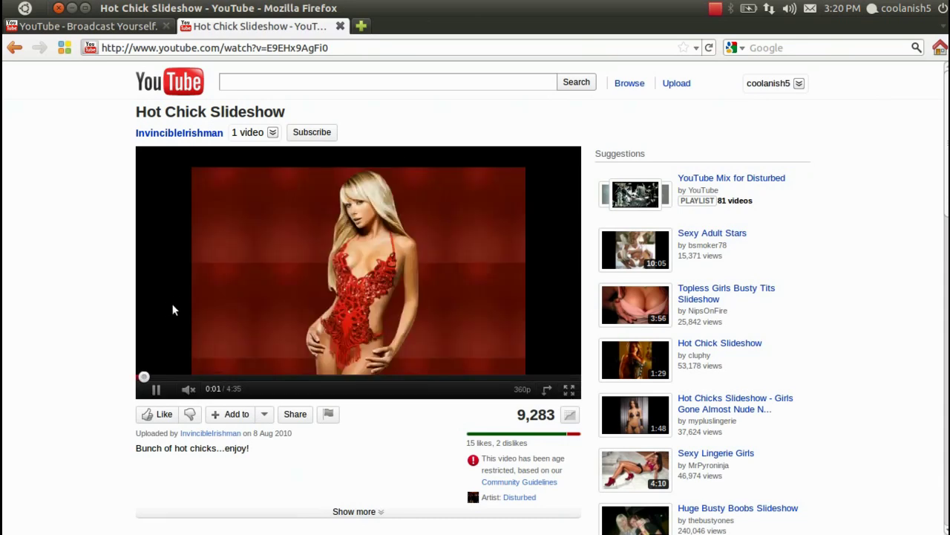
click(15, 48)
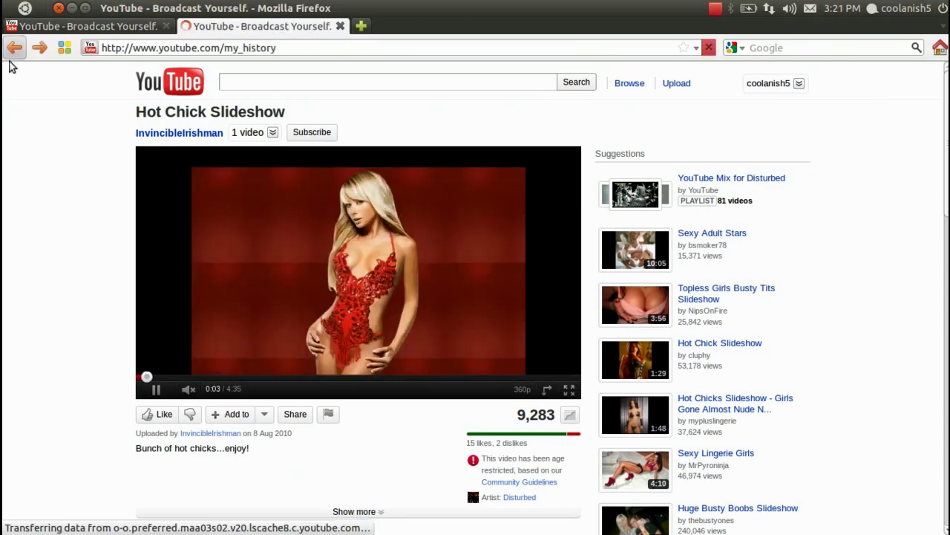
scroll(359, 330, down, 4)
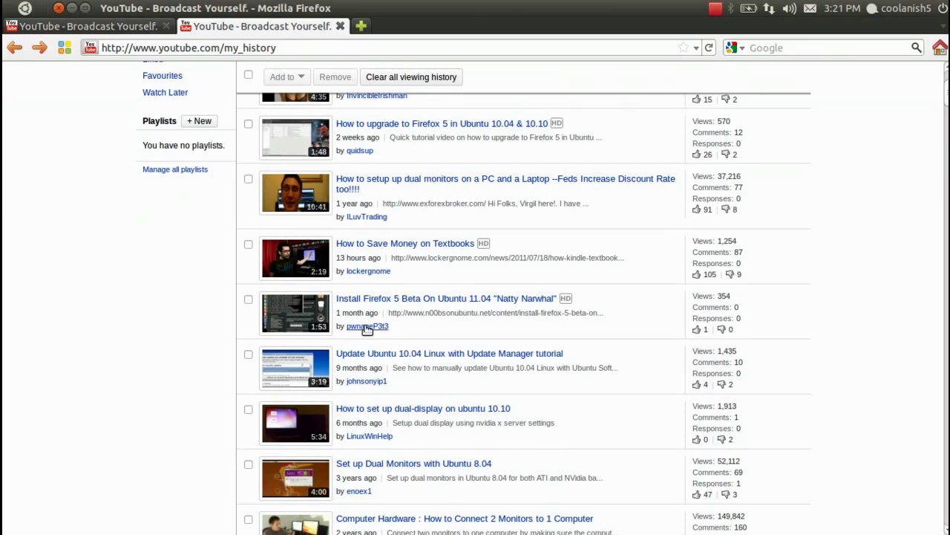
click(382, 355)
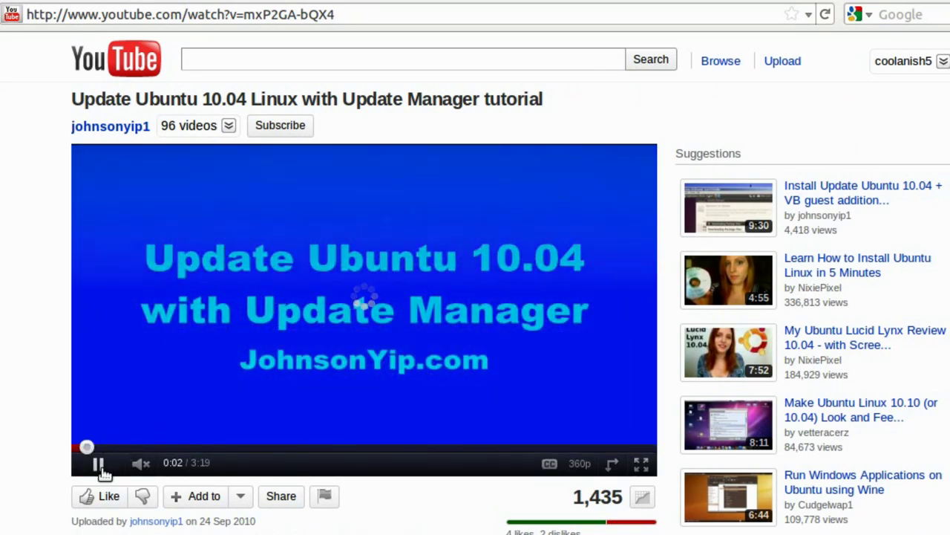
Step: Restart the tutorial, view it briefly in full screen, then sign out of the YouTube account
click(100, 465)
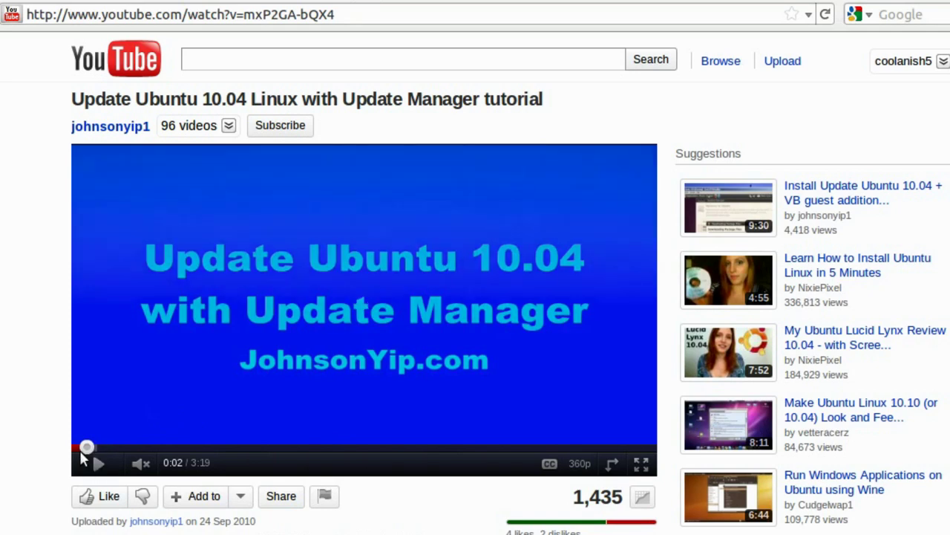
click(80, 447)
click(95, 466)
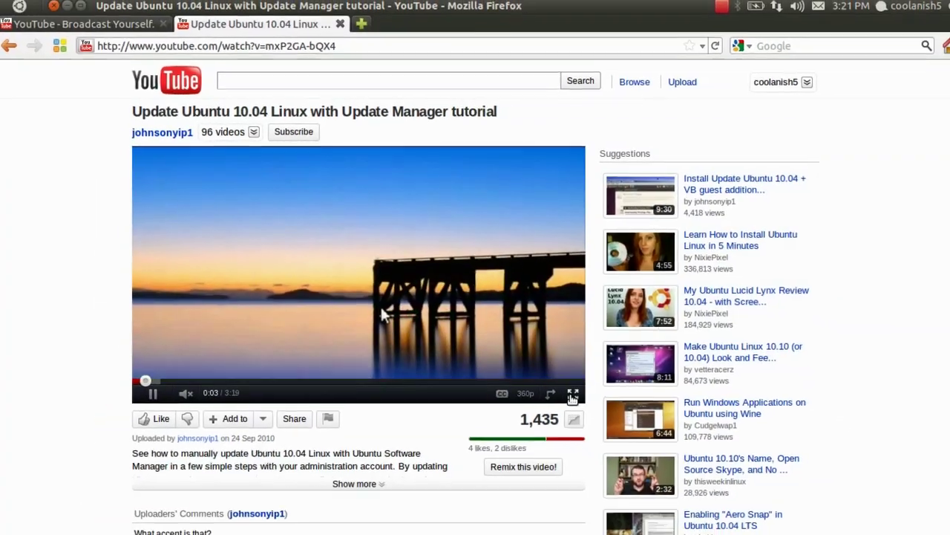
click(572, 398)
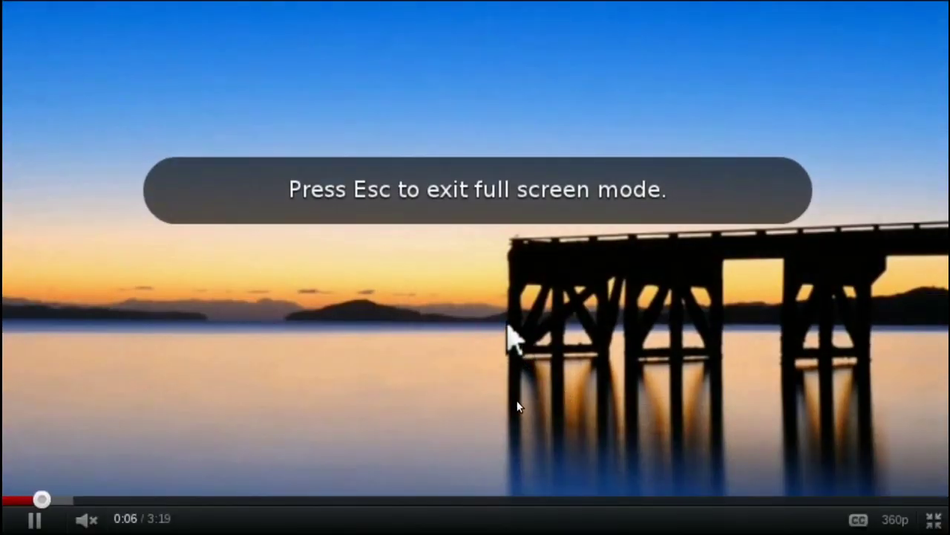
click(934, 520)
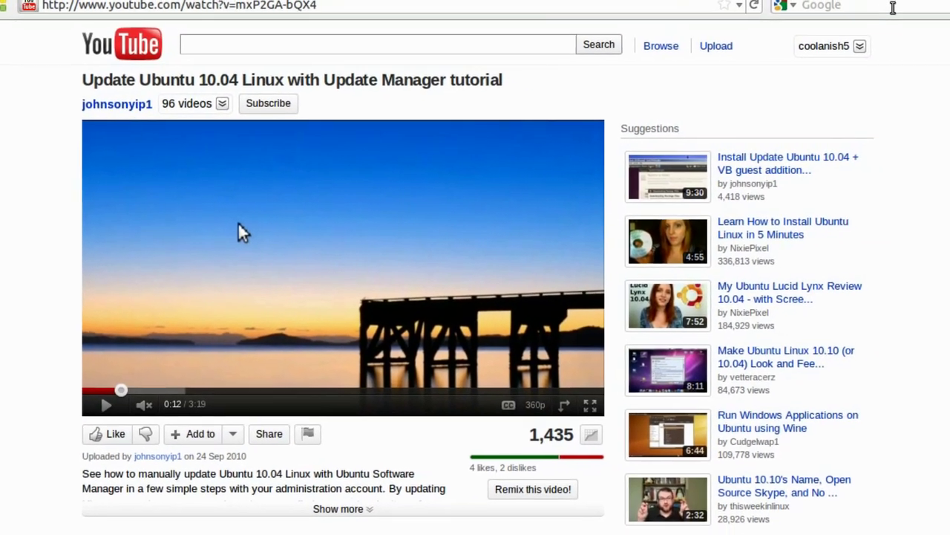
click(824, 48)
click(765, 172)
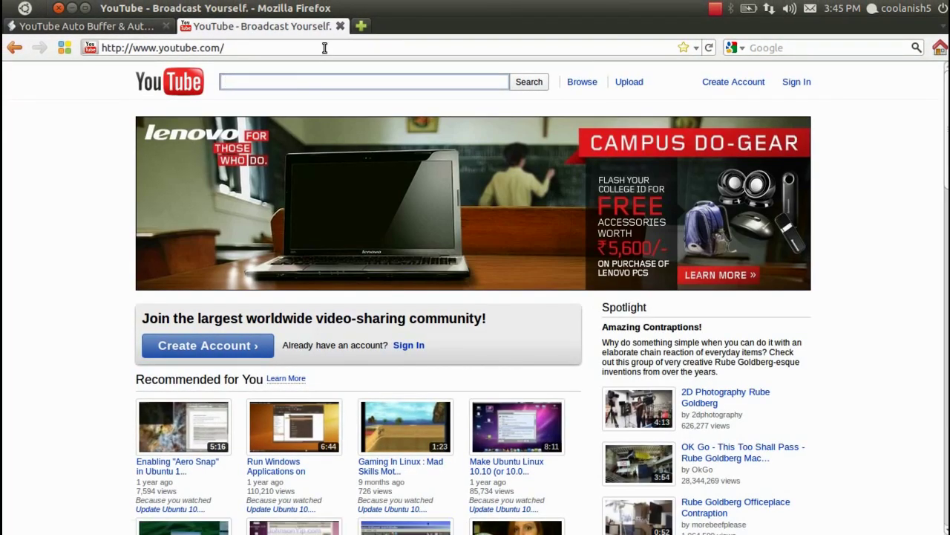
Step: Close the YouTube tab and load youtube.com in a new tab from the address-bar suggestions
click(337, 23)
click(186, 26)
text(youtube)
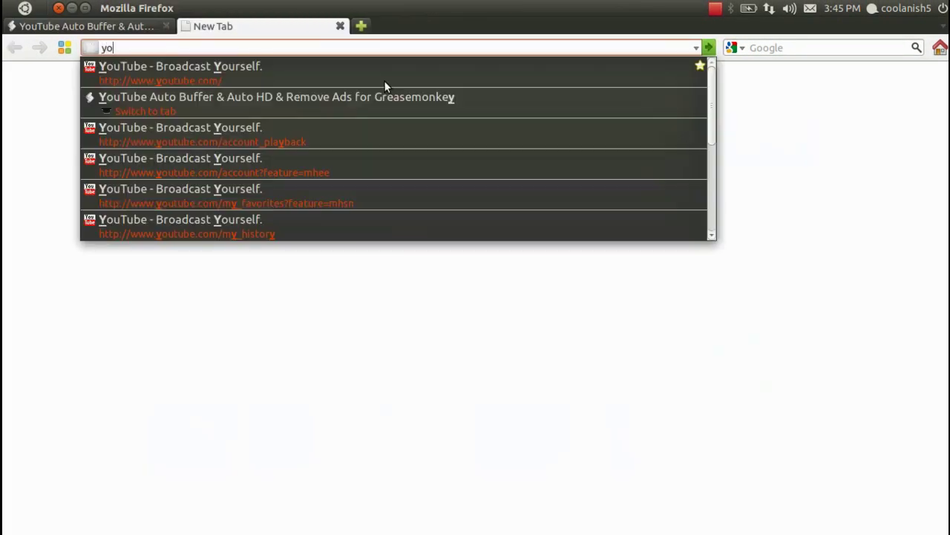
click(384, 80)
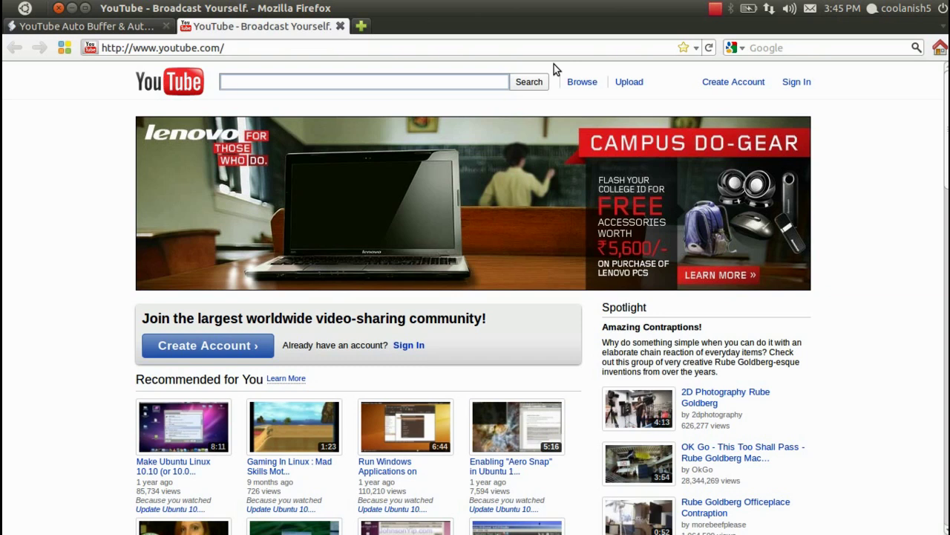
click(362, 27)
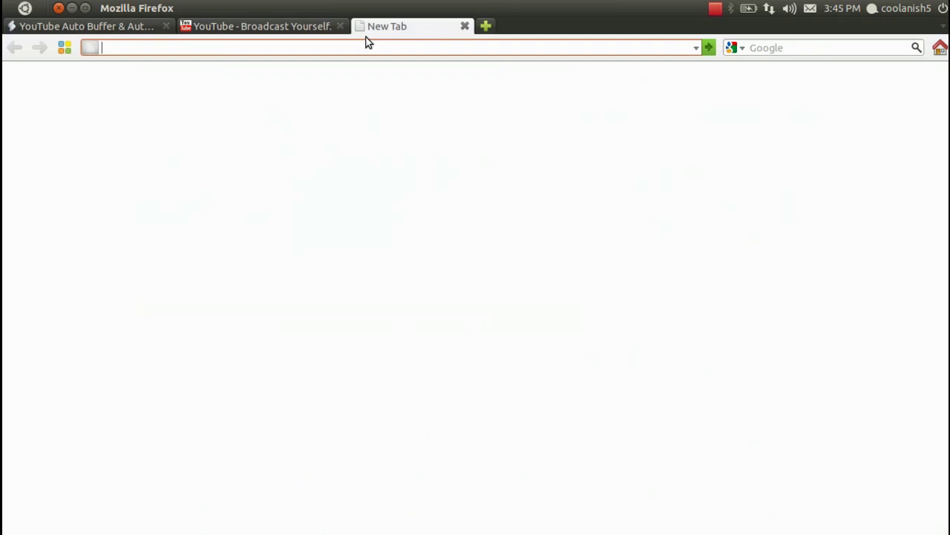
text(google)
key(Return)
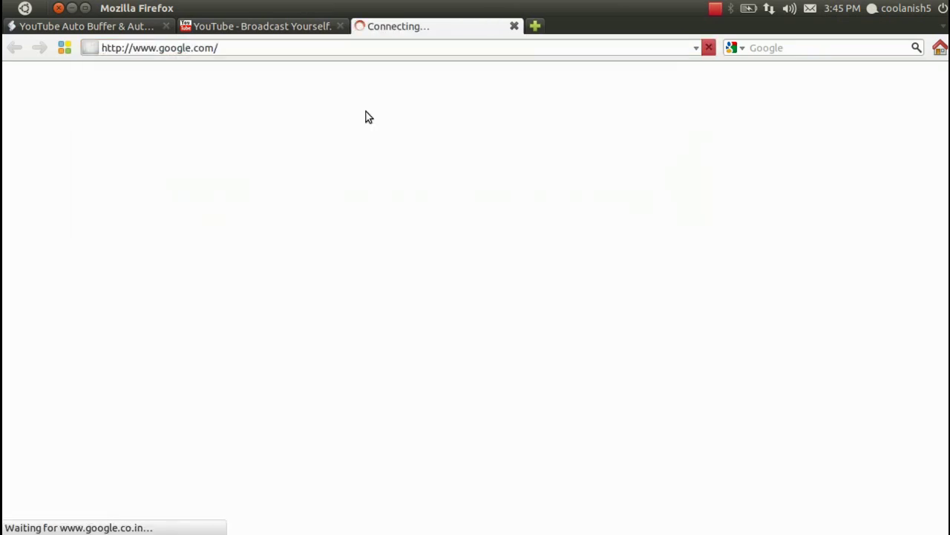
click(318, 246)
text(downloa)
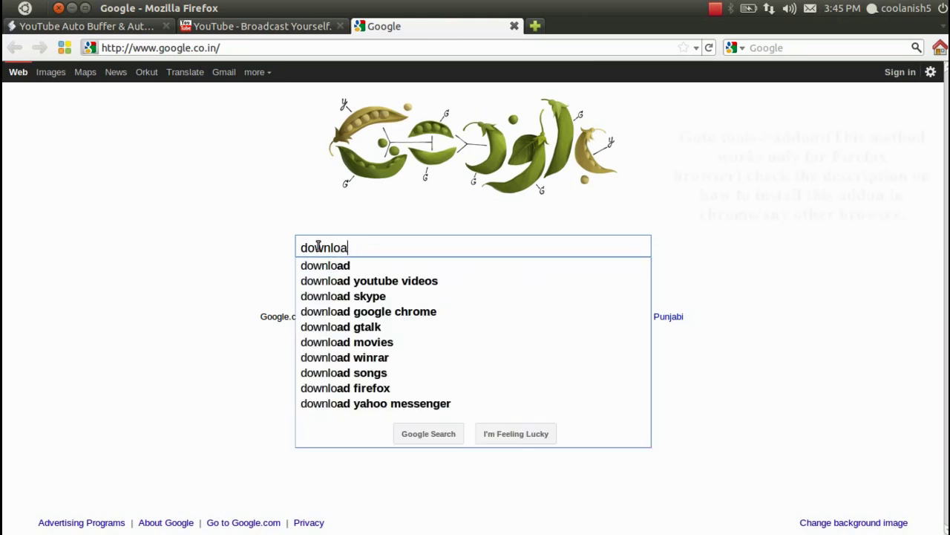
text(d g)
key(BackSpace)
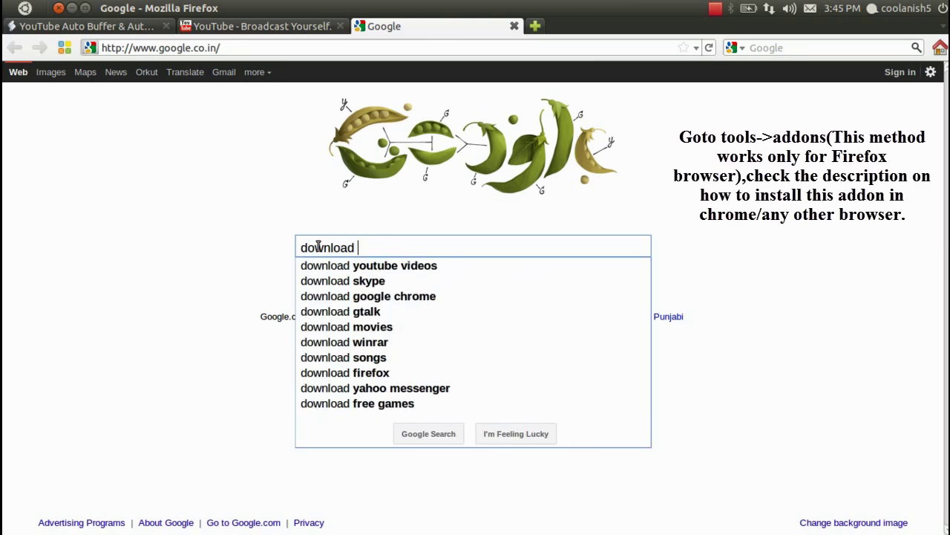
text(grease)
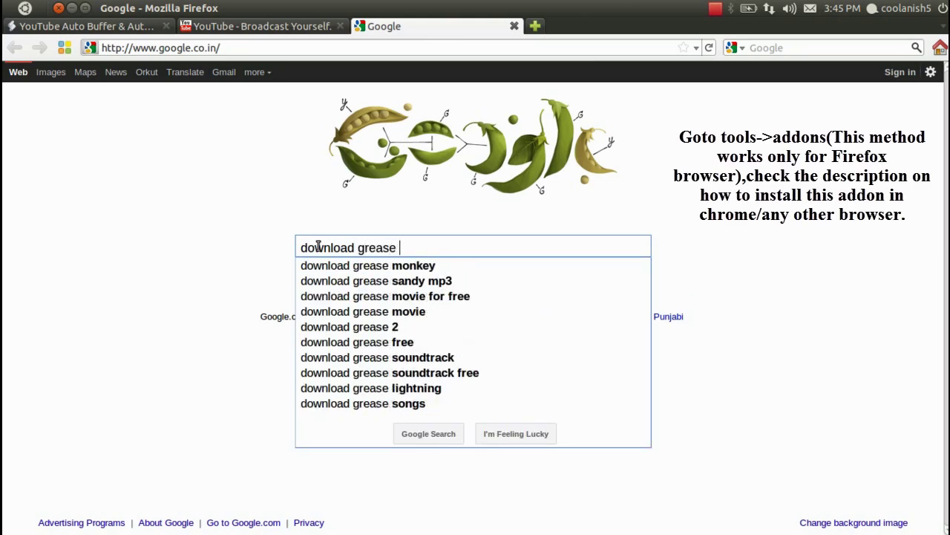
key(Down)
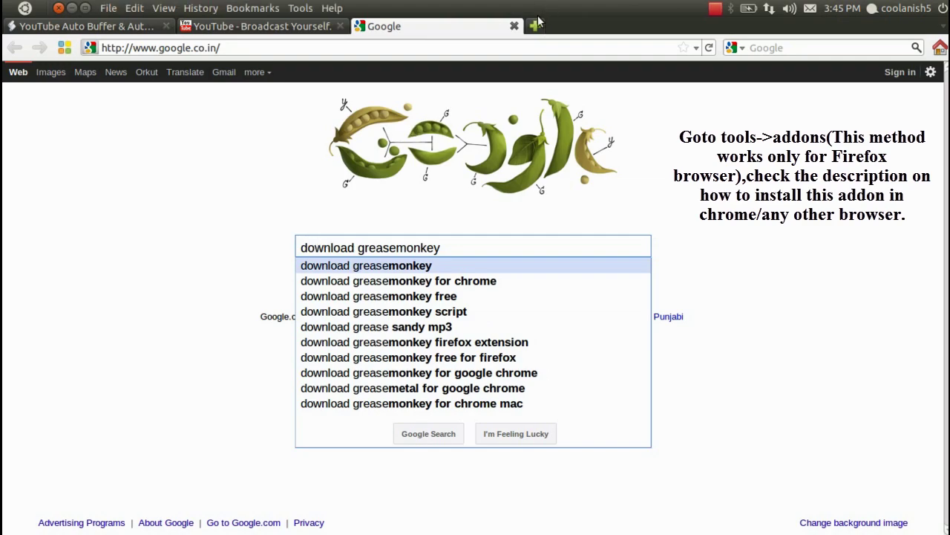
click(514, 26)
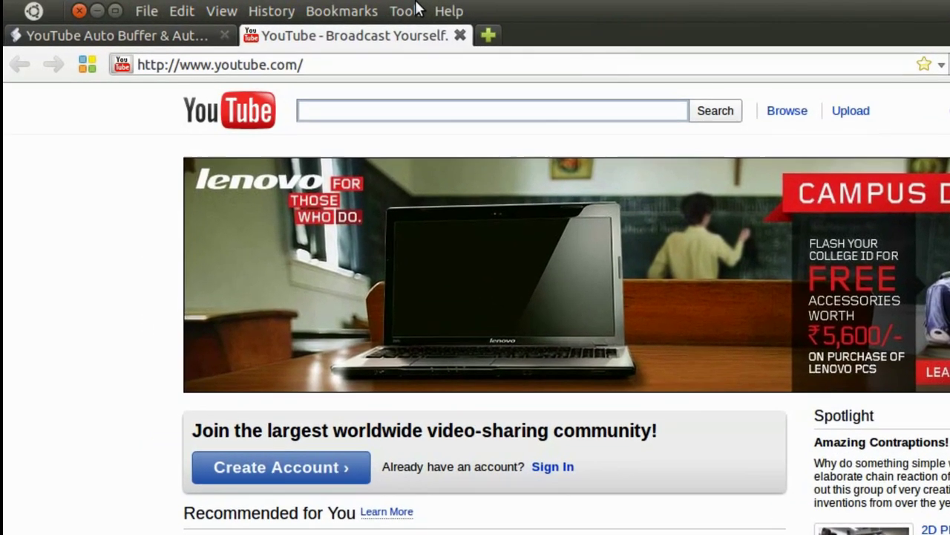
Step: Search the Add-ons Manager for 'greasemon' and select Greasemonkey 0.9.7 in the results
click(301, 8)
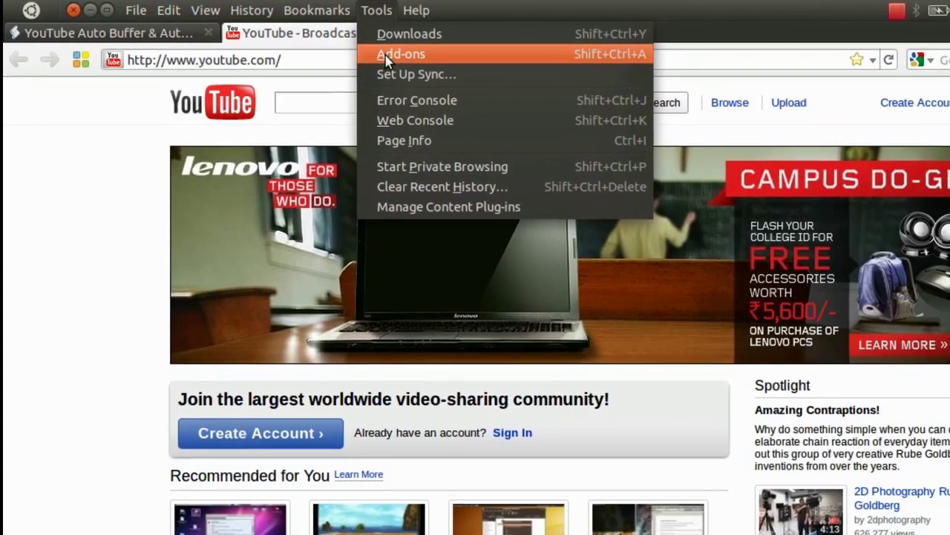
click(431, 60)
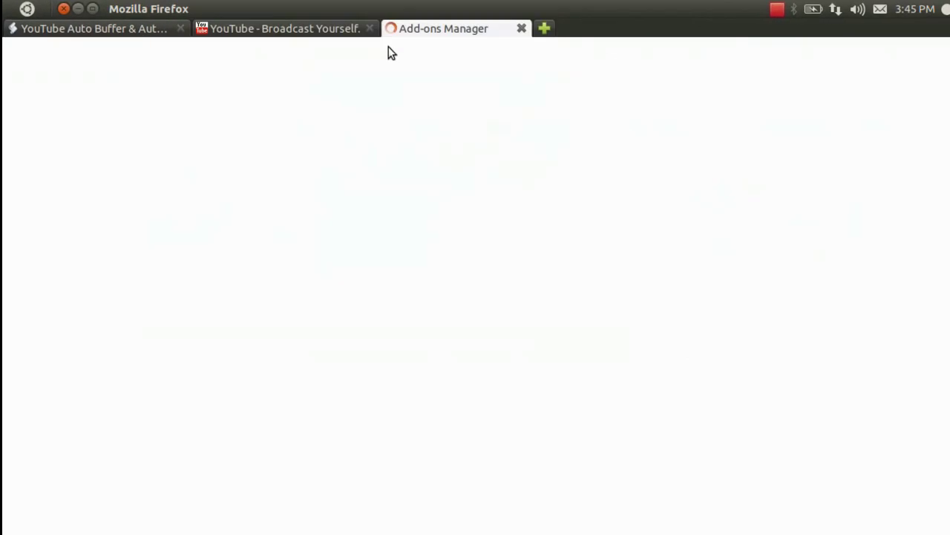
click(817, 59)
text(greasemo)
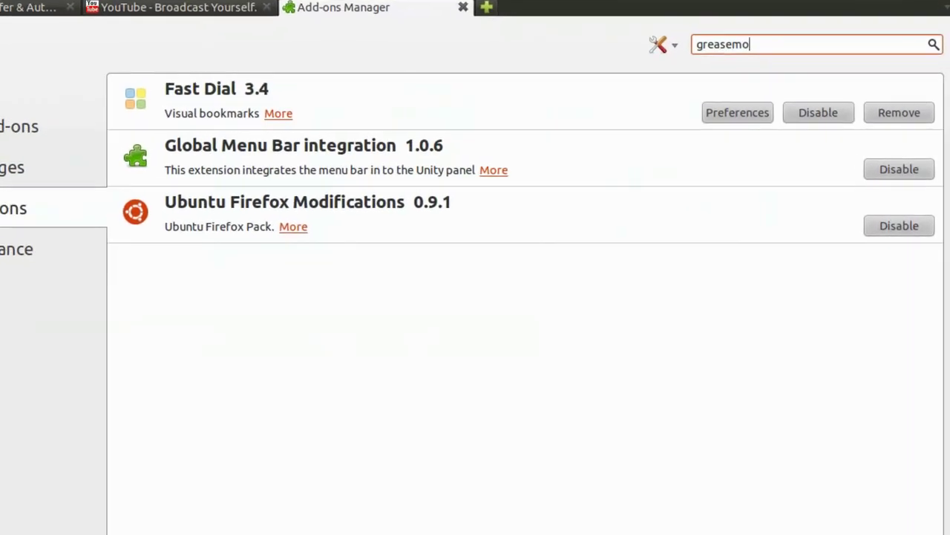
text(nkey)
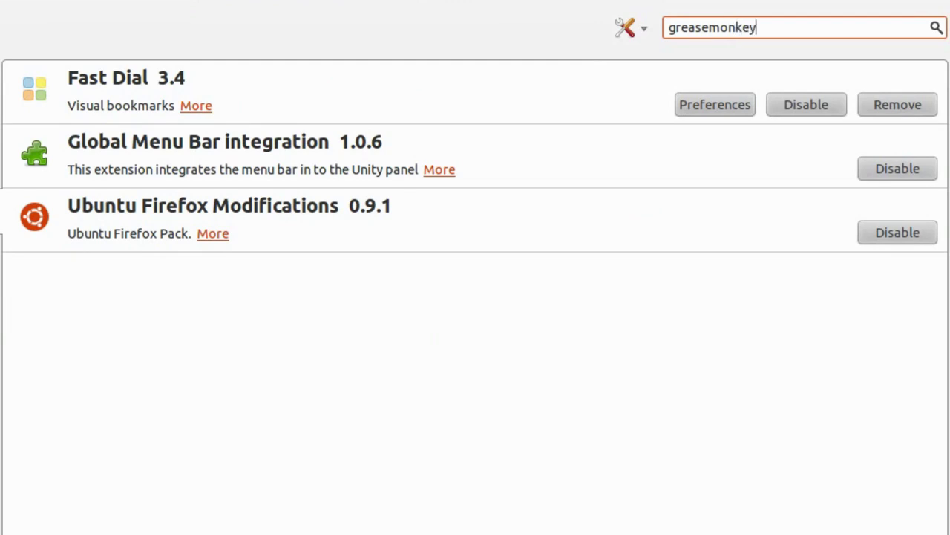
key(Return)
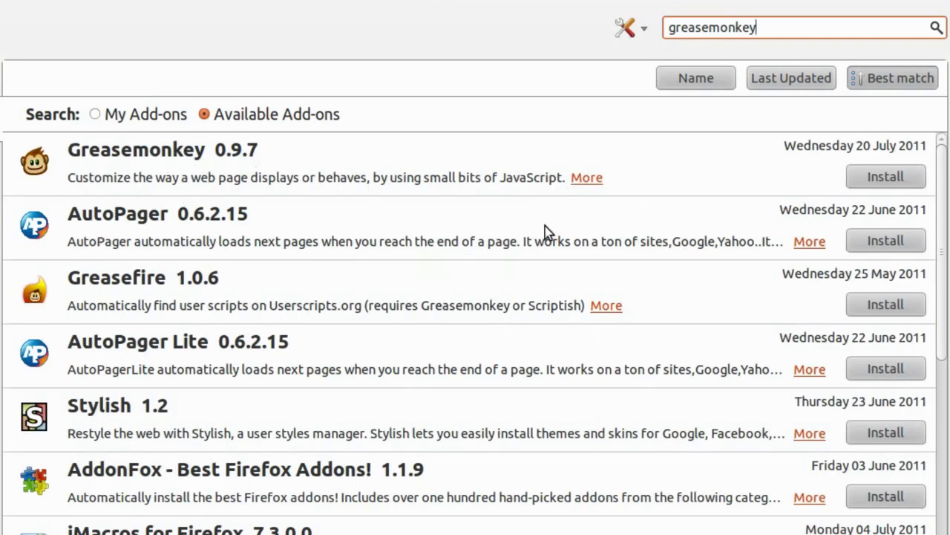
scroll(594, 281, down, 3)
scroll(623, 252, up, 3)
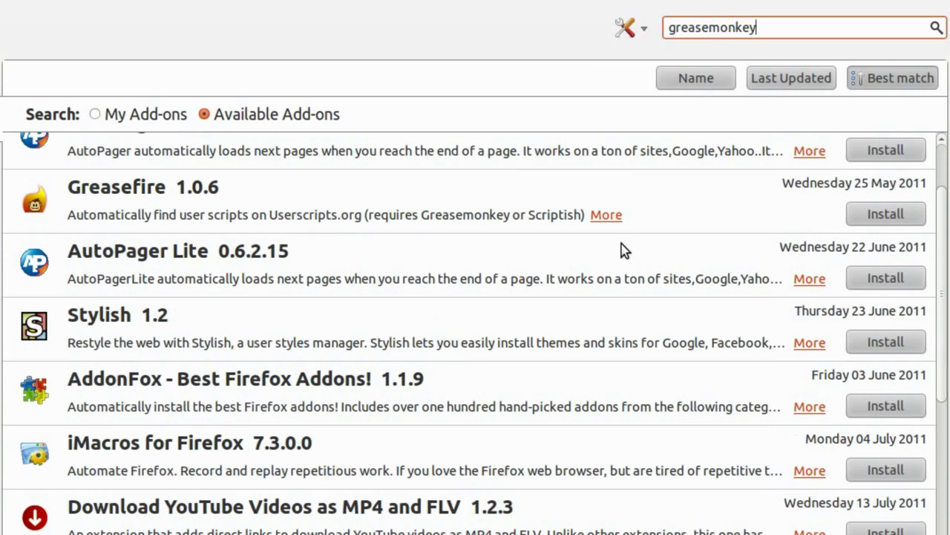
click(220, 156)
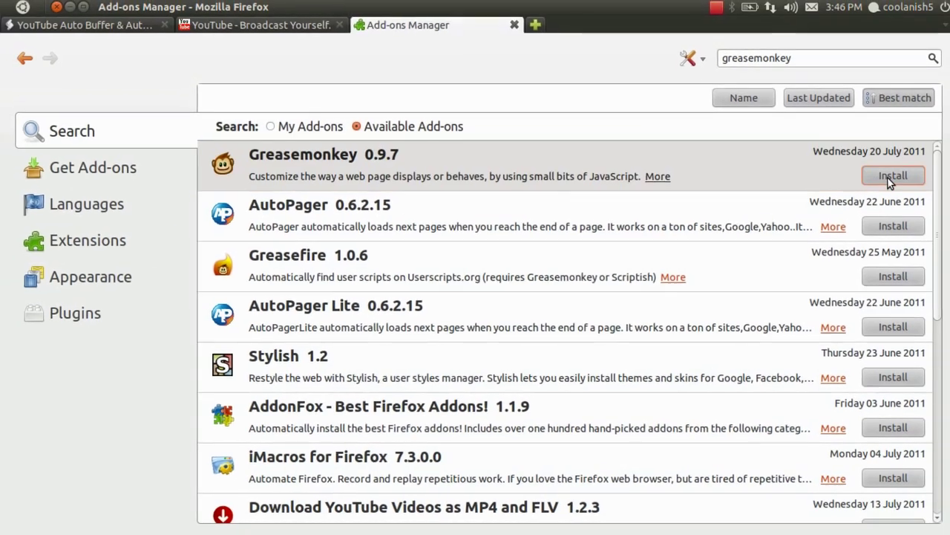
Step: Install Greasemonkey 0.9.7 from the add-on search results
click(890, 91)
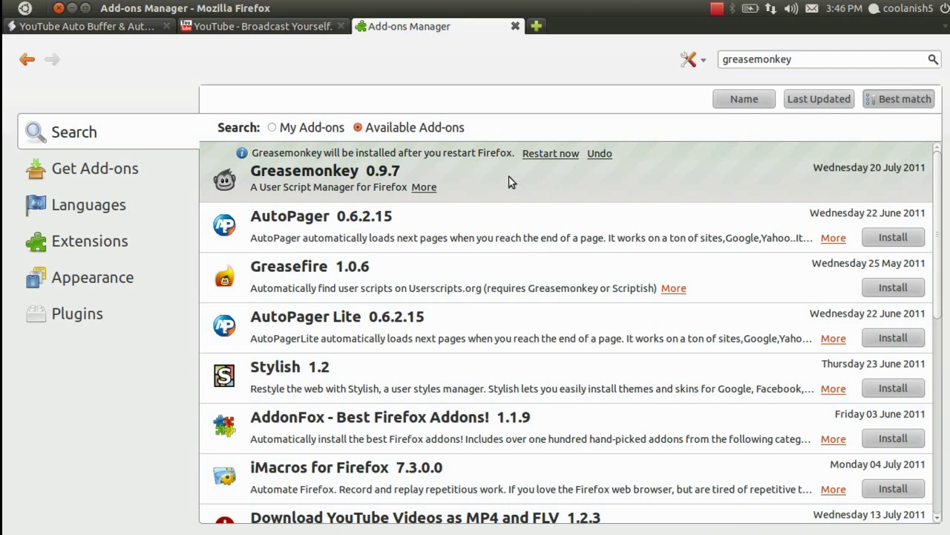
Step: Close all Firefox tabs and the window, dismiss the not-responding warning, and relaunch Firefox
middle_click(306, 25)
click(58, 8)
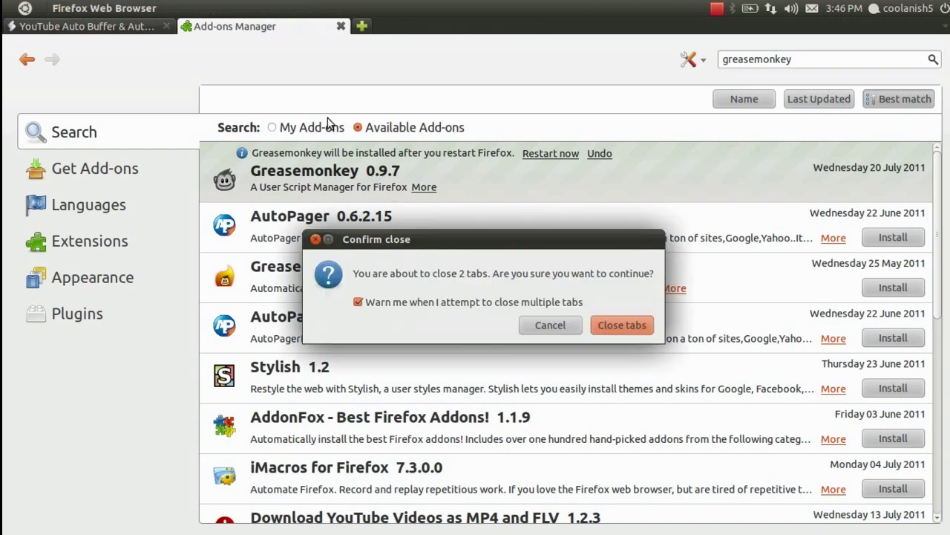
click(629, 330)
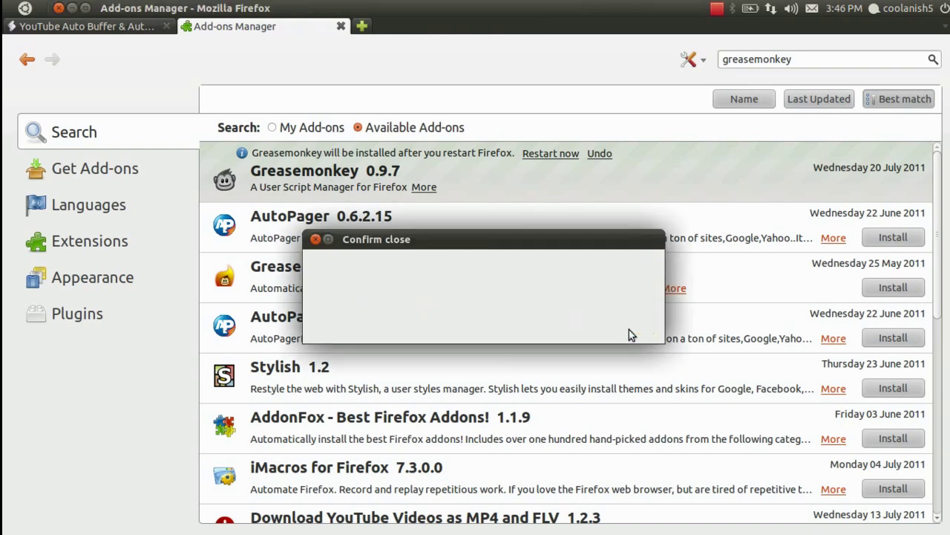
click(257, 500)
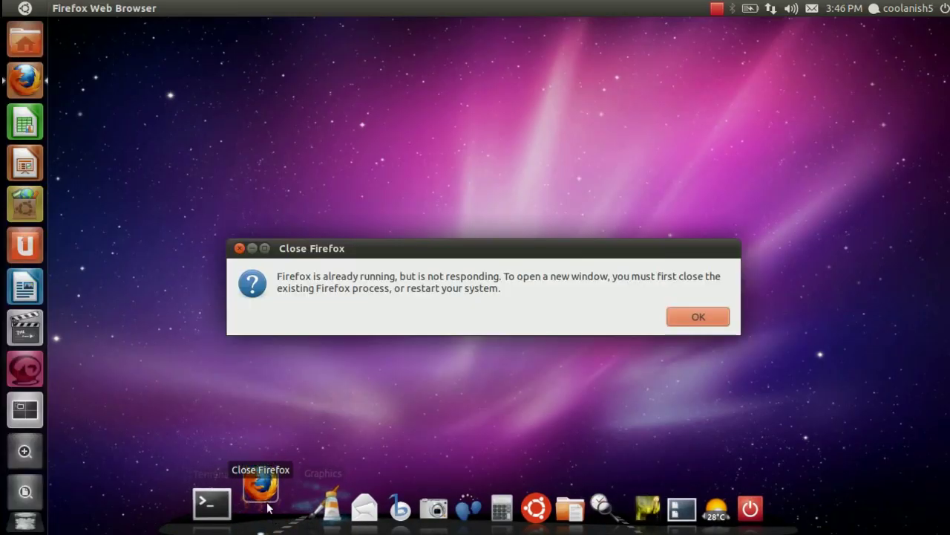
click(683, 317)
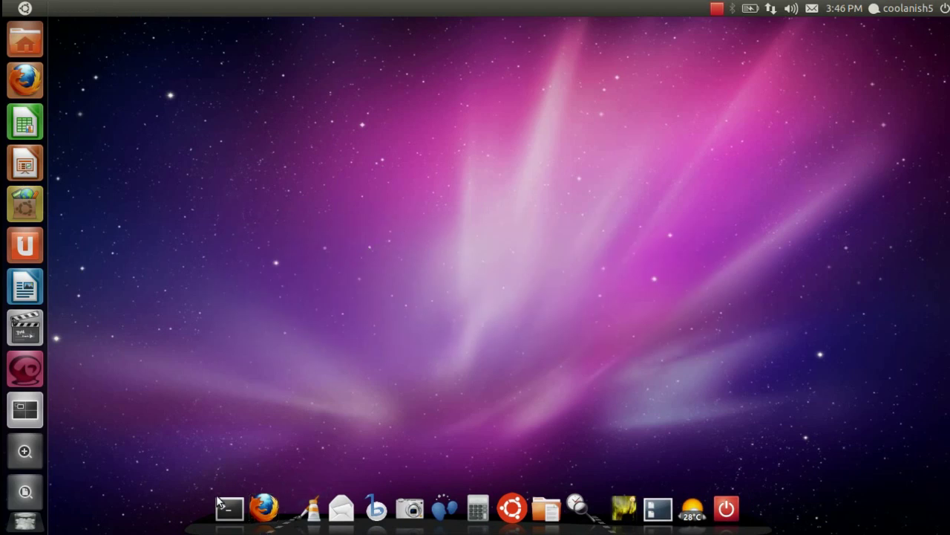
click(268, 508)
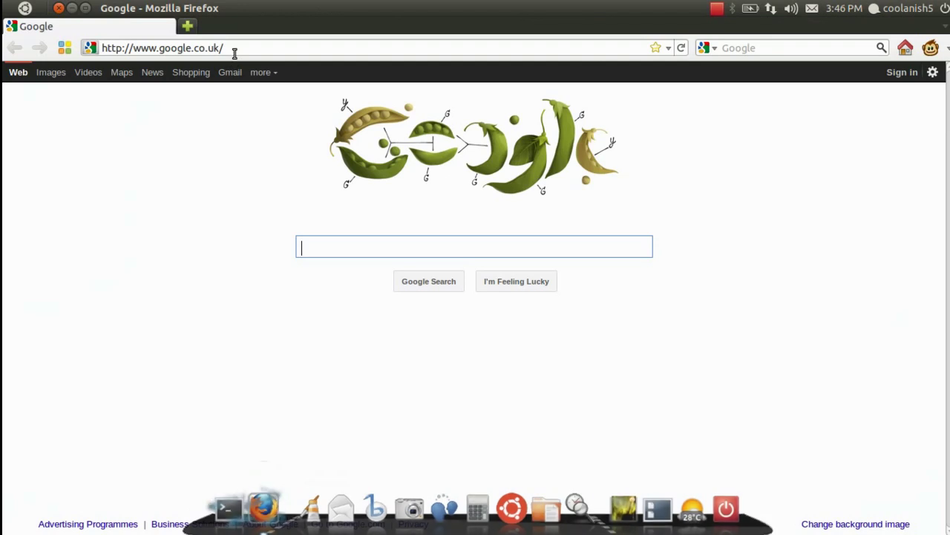
click(233, 48)
key(ctrl+a)
right_click(173, 52)
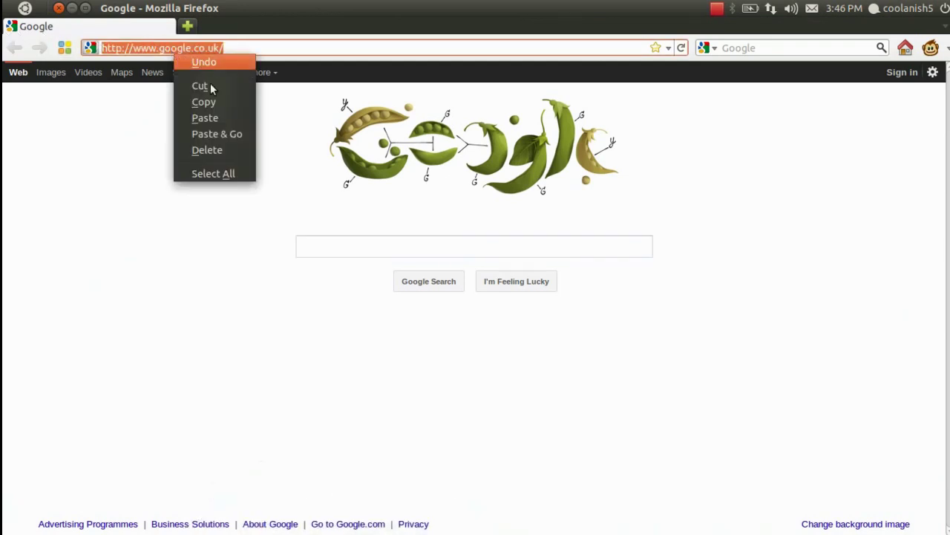
click(217, 117)
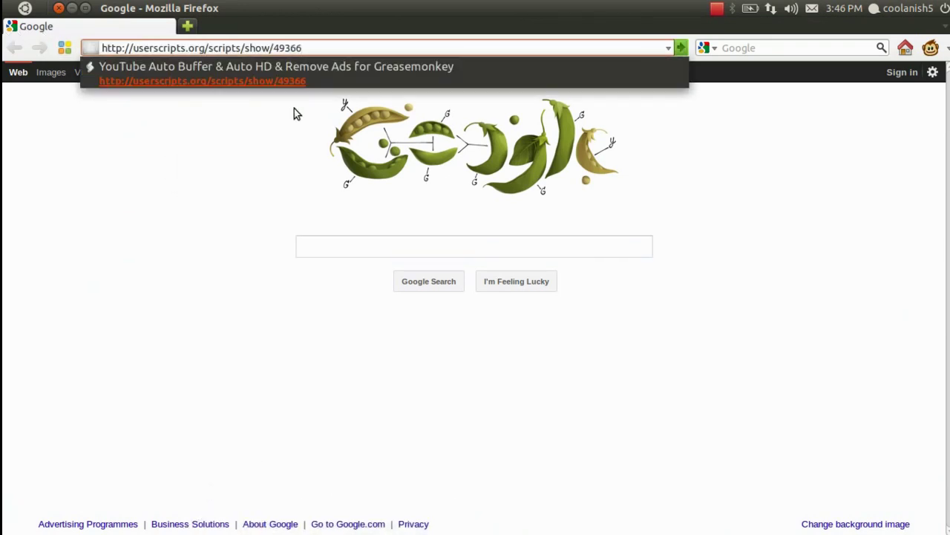
key(Return)
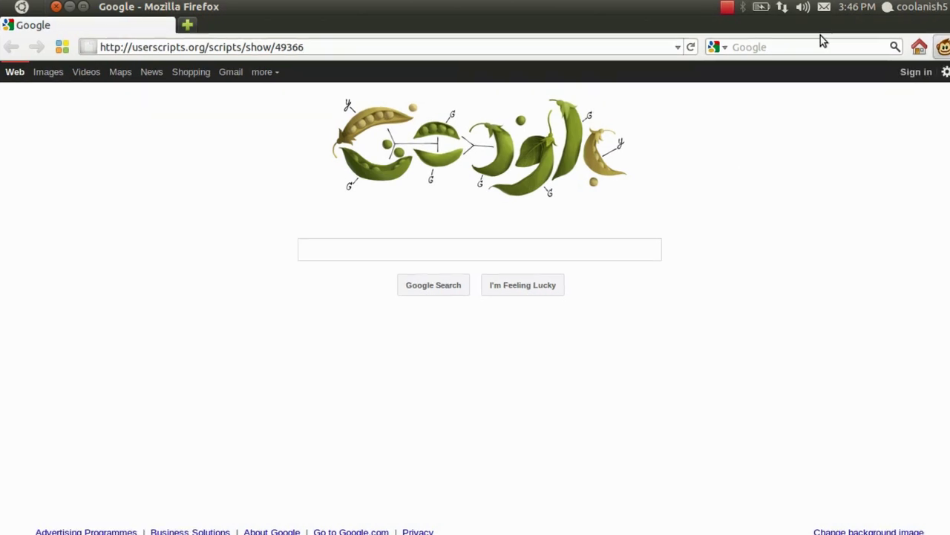
Step: Reselect the userscripts.org address and load the script page again
click(451, 18)
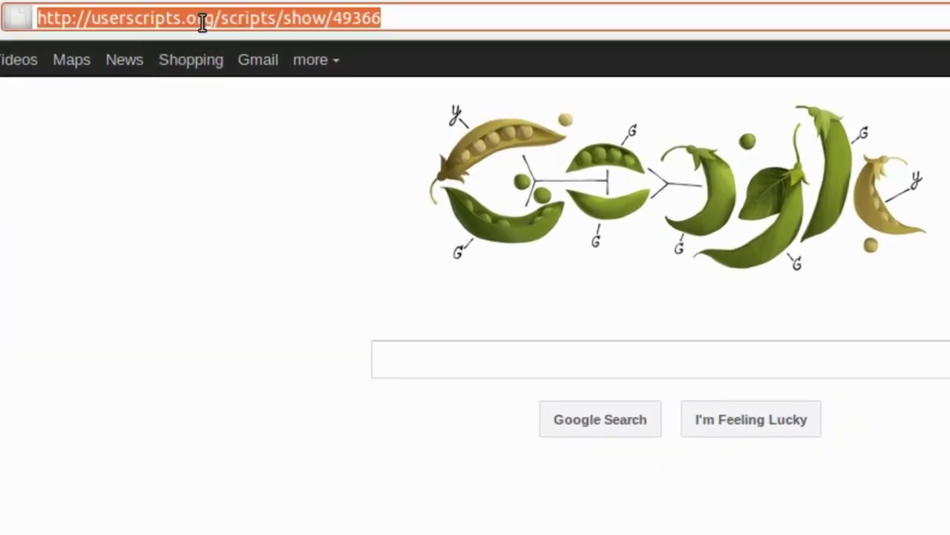
click(204, 19)
click(382, 18)
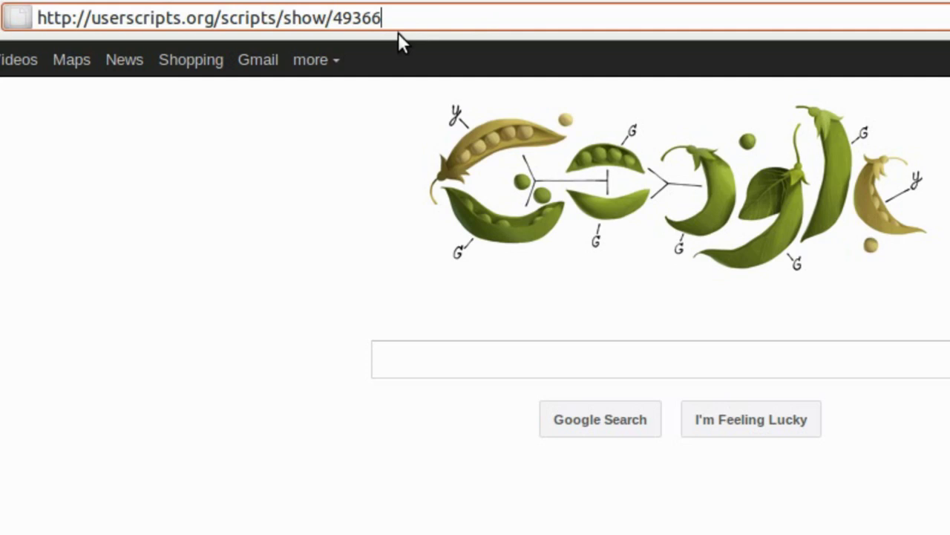
key(ctrl+a)
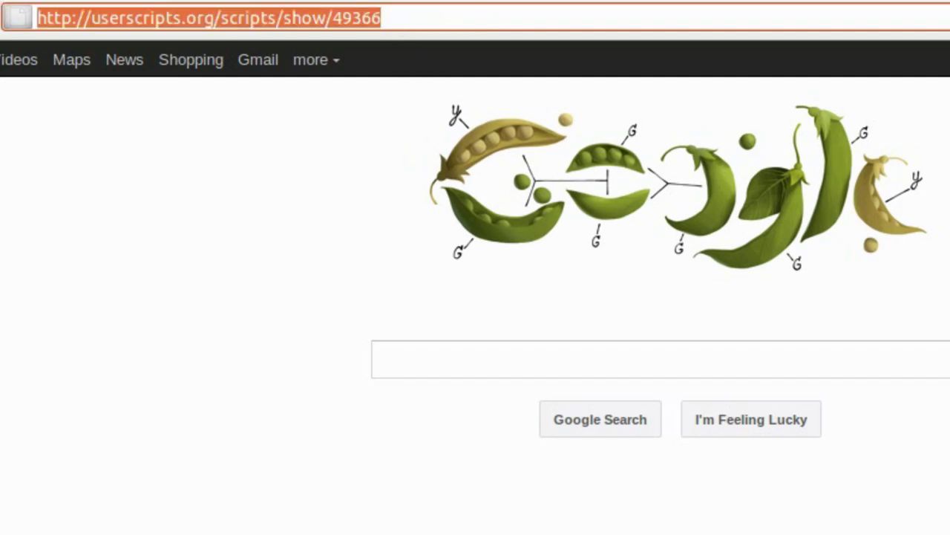
click(487, 20)
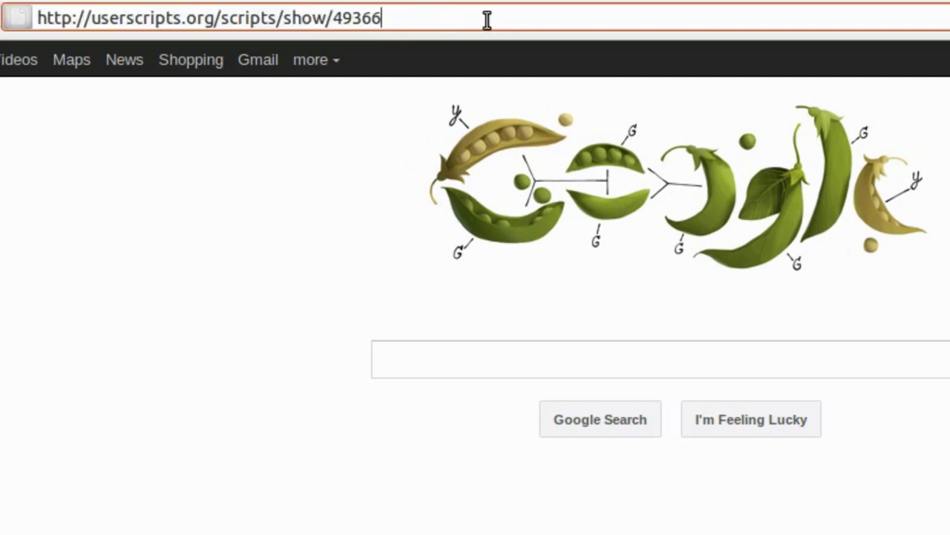
key(Return)
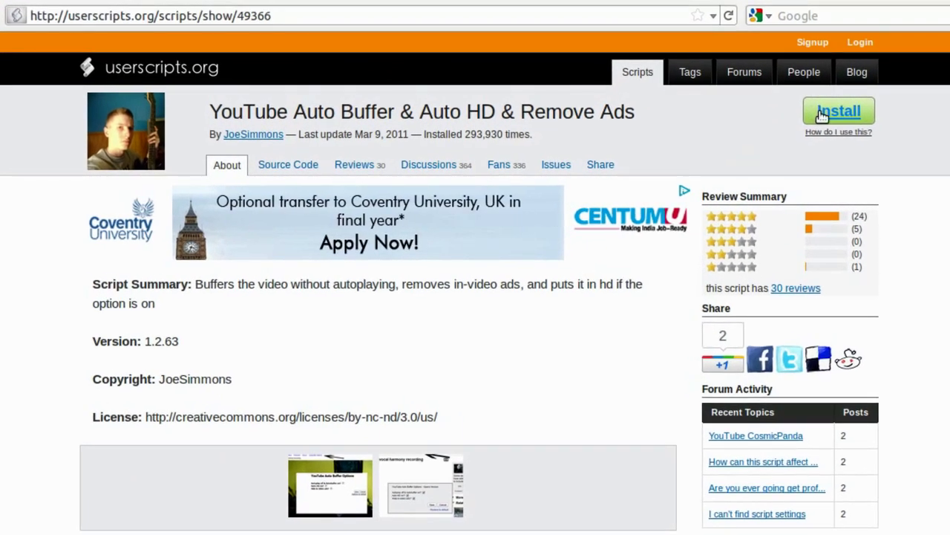
Step: Install the YouTube Auto Buffer & Auto HD & Remove Ads script via Greasemonkey, then open a new tab
click(826, 119)
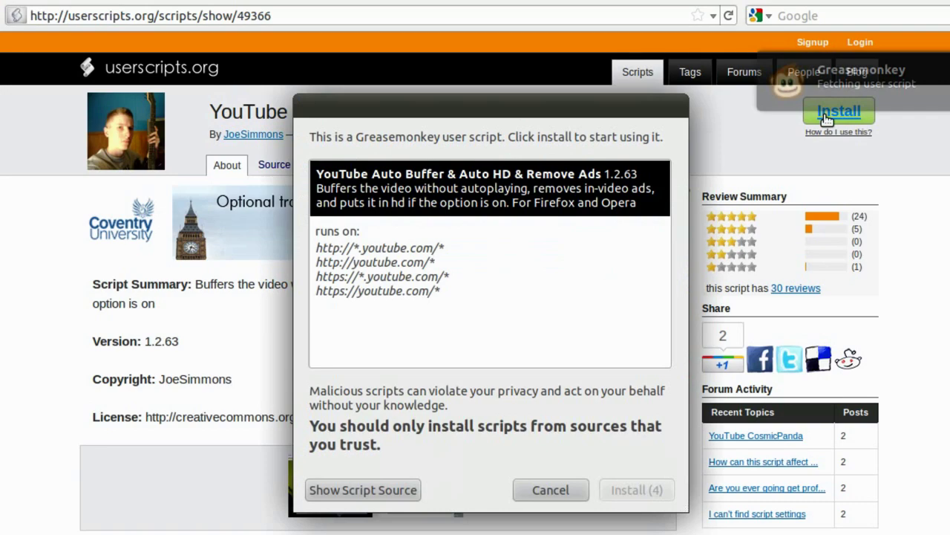
drag(566, 107, 579, 32)
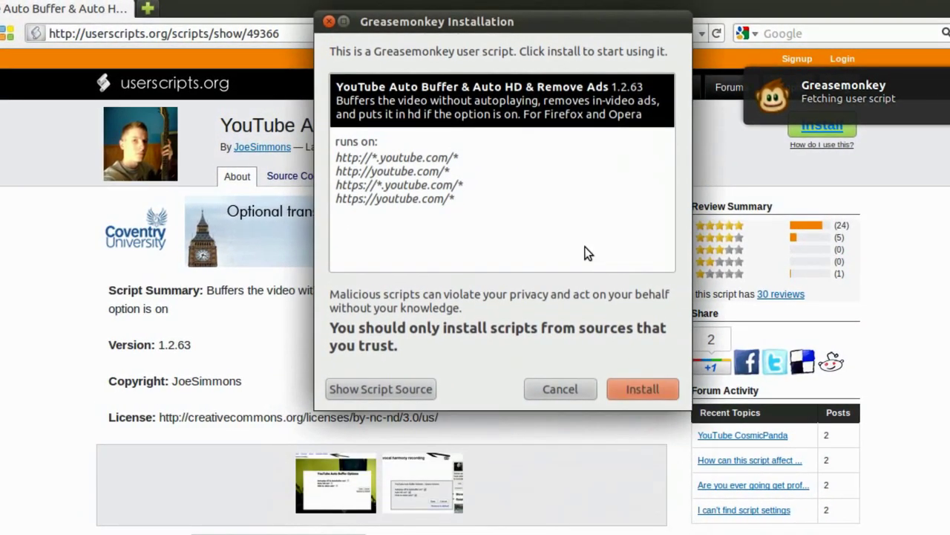
click(640, 389)
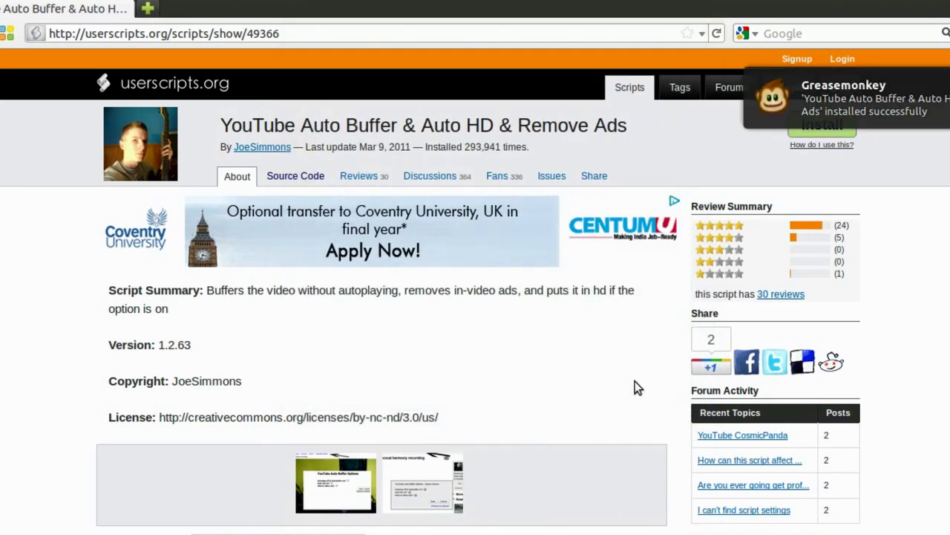
click(147, 9)
Step: Load youtube.com in the new tab and scroll down to the Music and Entertainment rows
text(you)
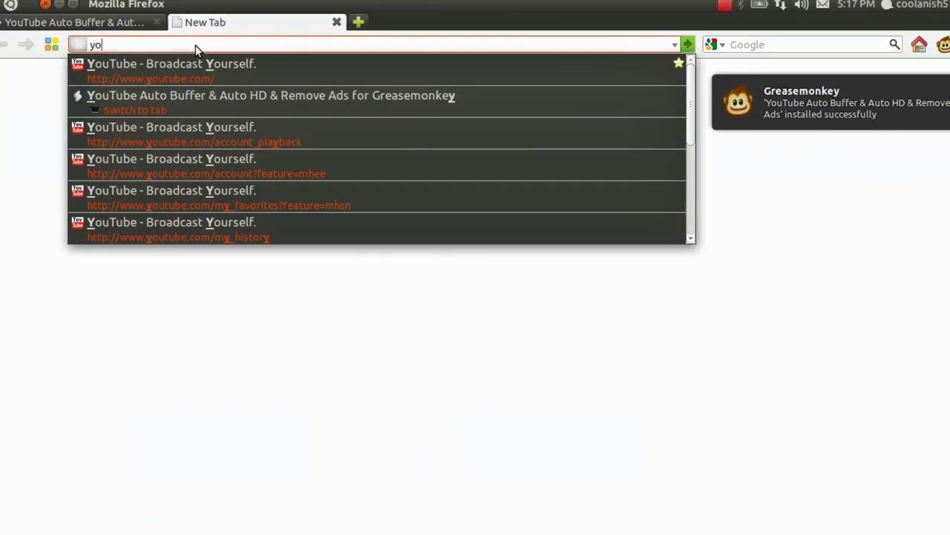
text(tube)
key(Return)
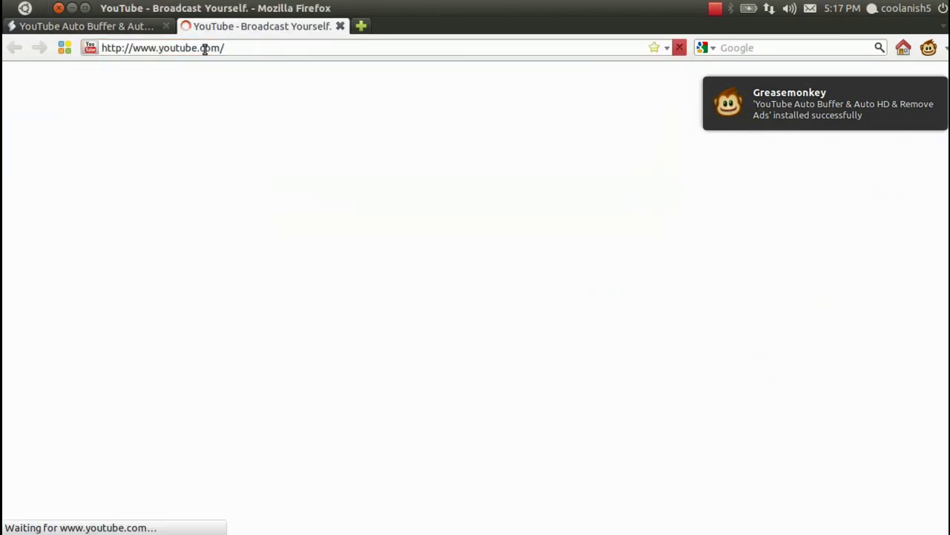
click(86, 8)
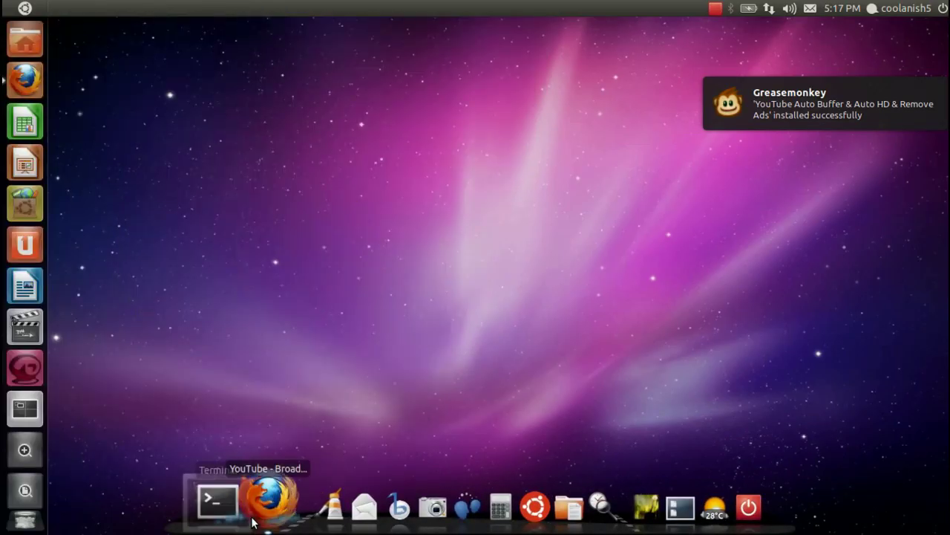
click(253, 522)
scroll(661, 87, down, 1)
scroll(661, 87, up, 1)
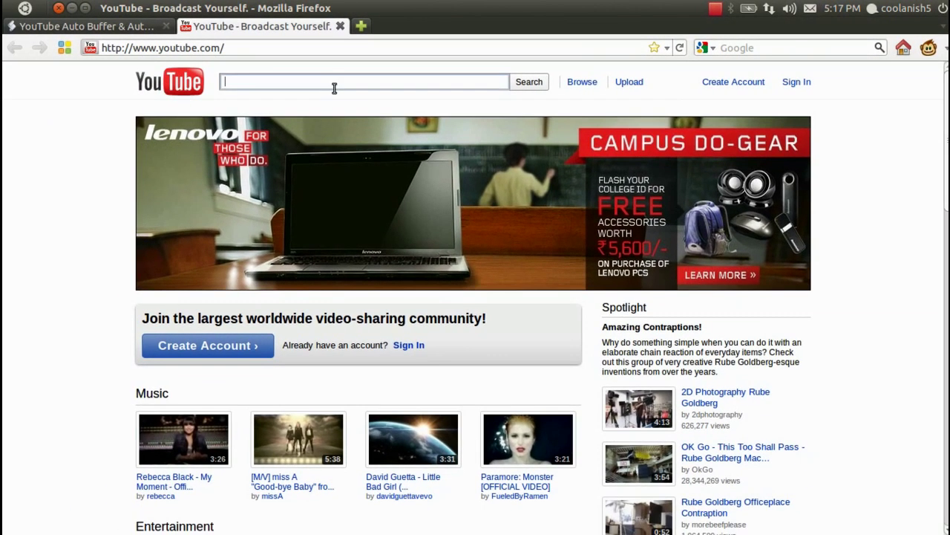
scroll(32, 364, down, 6)
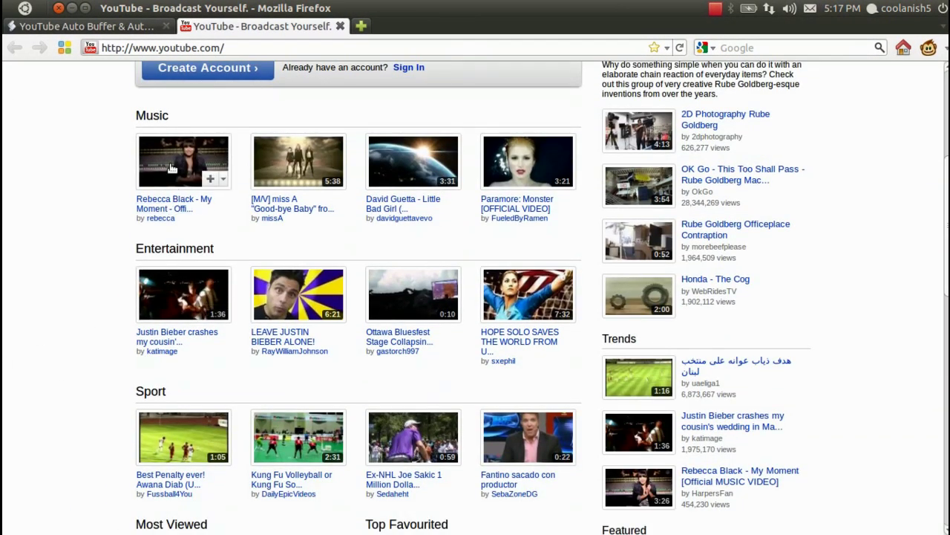
Step: Open the My Moment music video and restart playback from 0:00
click(171, 168)
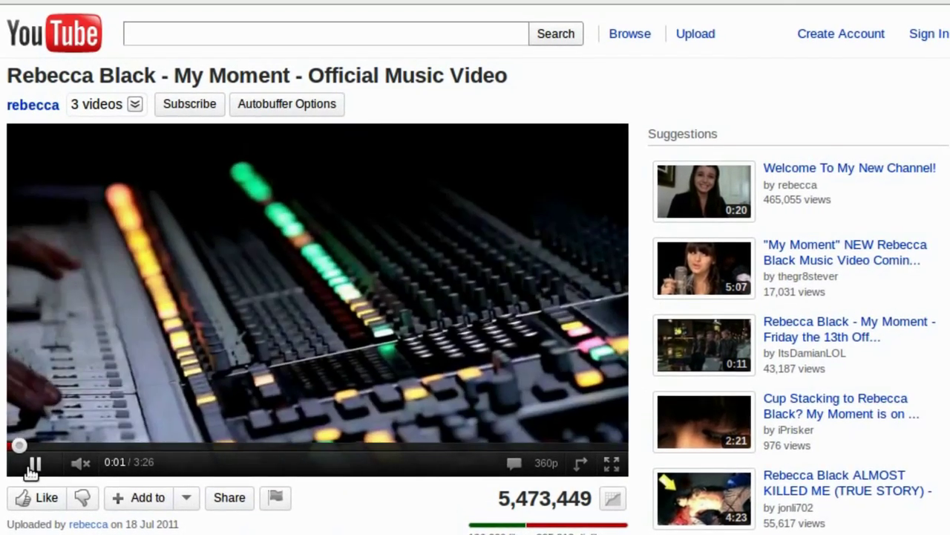
click(43, 457)
click(11, 447)
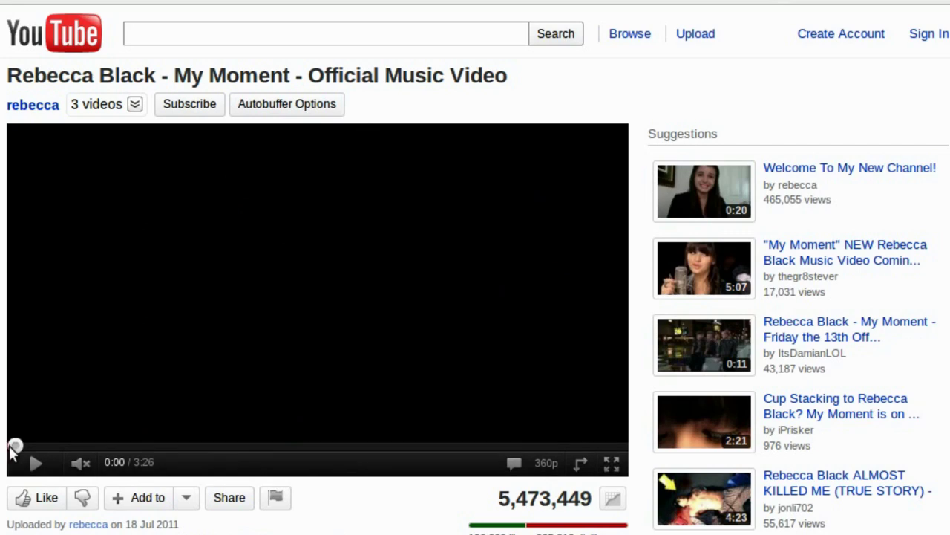
click(33, 465)
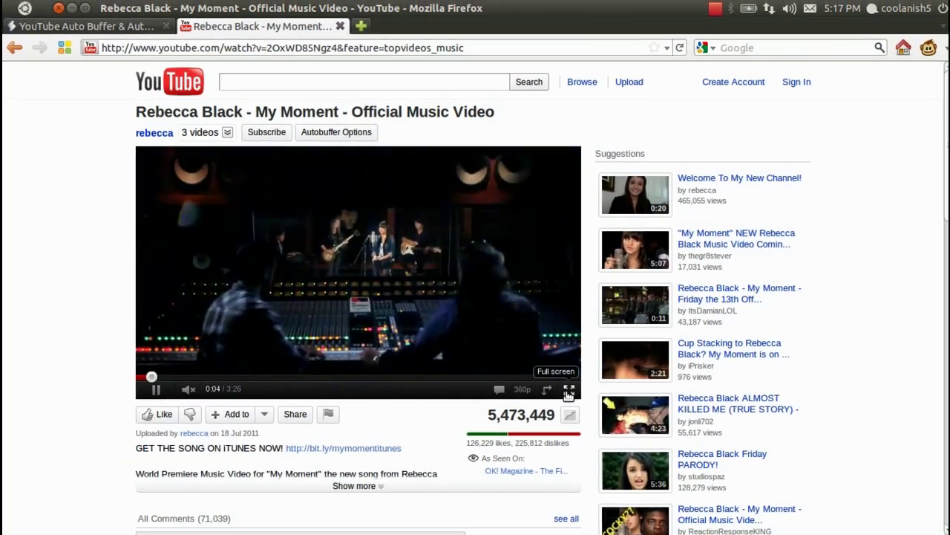
Step: Watch the video full screen briefly, exit full screen, and minimize Firefox
click(576, 407)
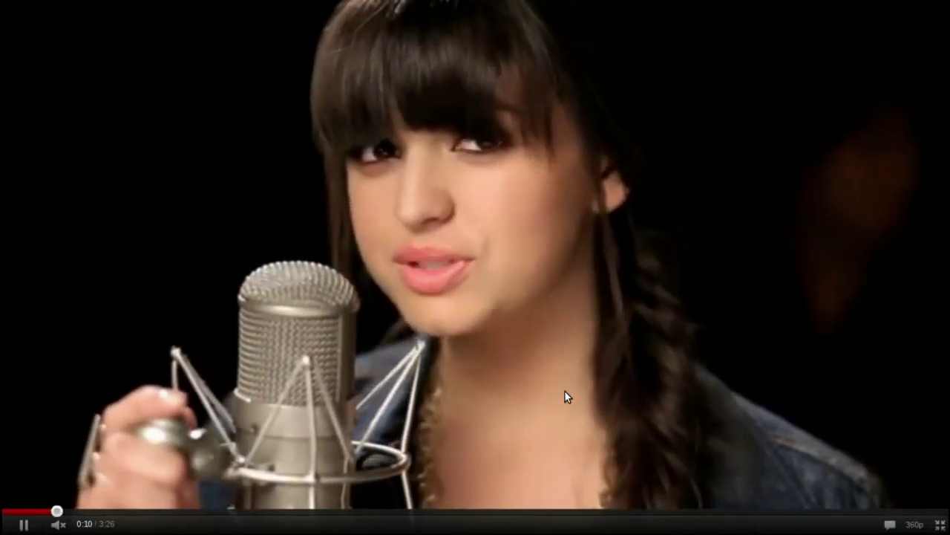
key(Escape)
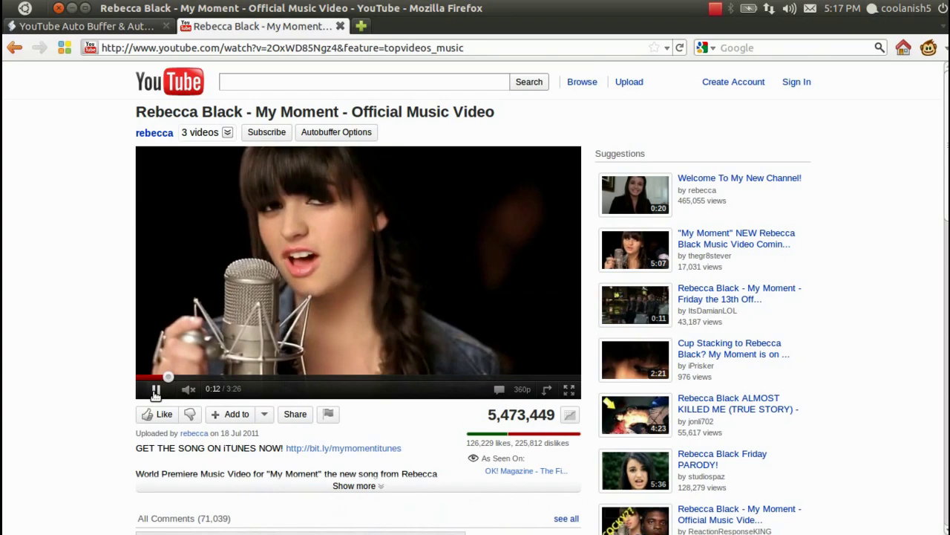
click(72, 9)
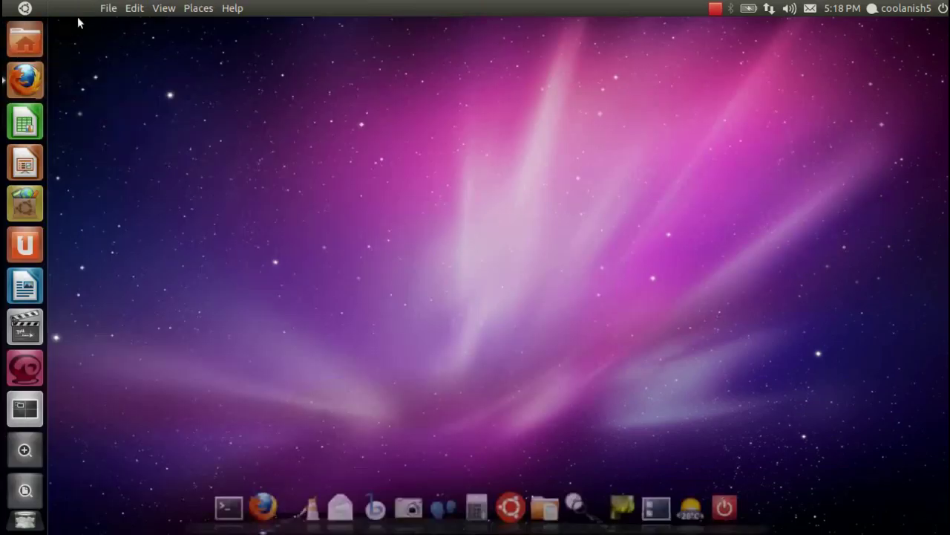